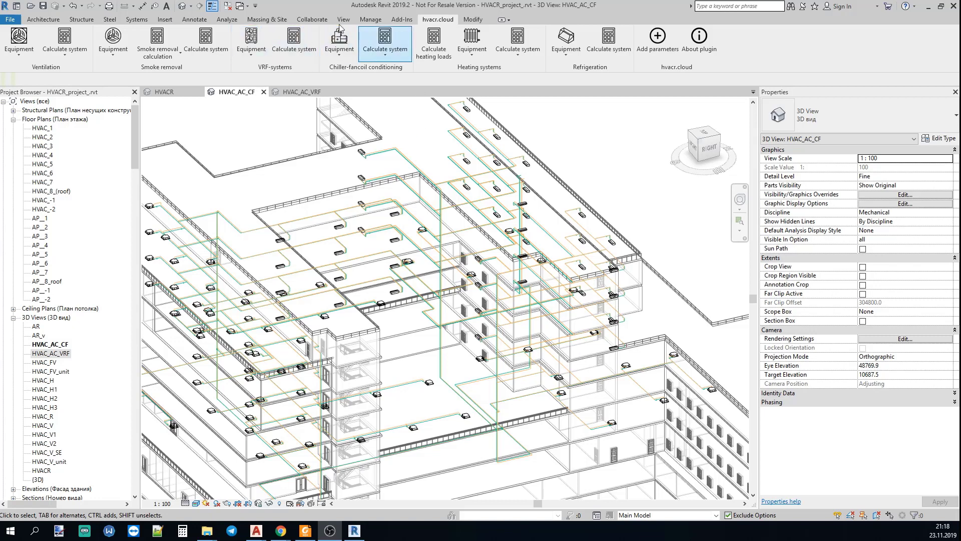
Browse the hvacr.cloud VRF and Chiller Equipment menus, then show the Chiller-fancoil Calculate system options
{"action": "left_click", "coordinate": [252, 45]}
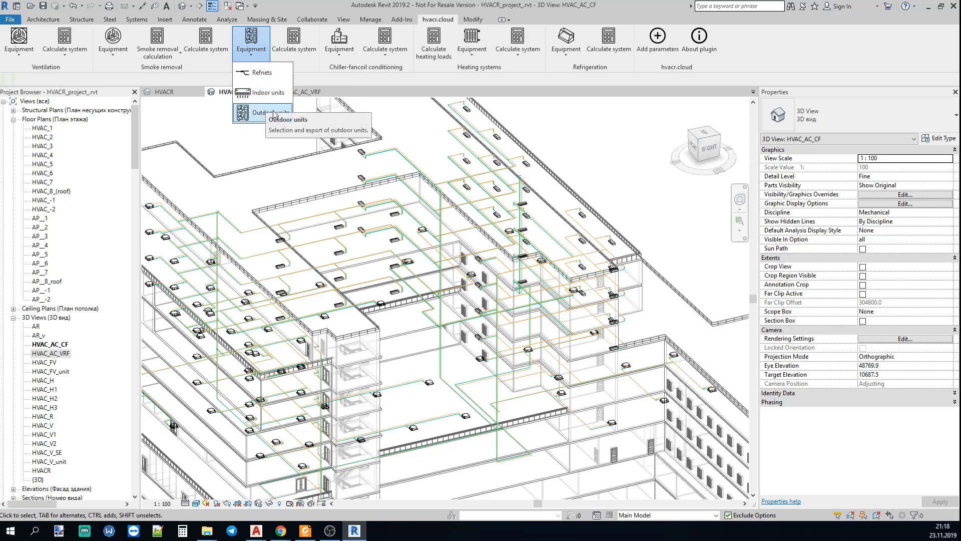
{"action": "left_click", "coordinate": [339, 50]}
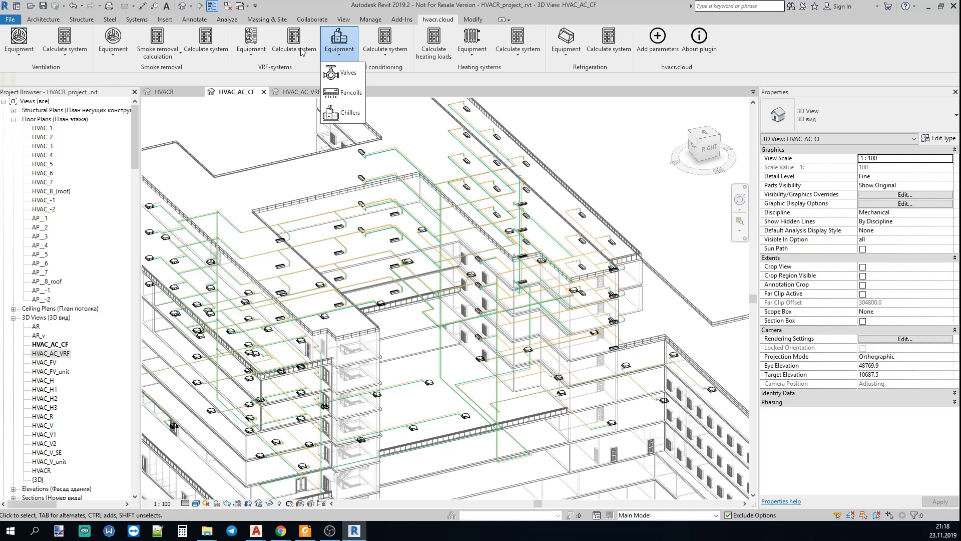
{"action": "left_click", "coordinate": [396, 79]}
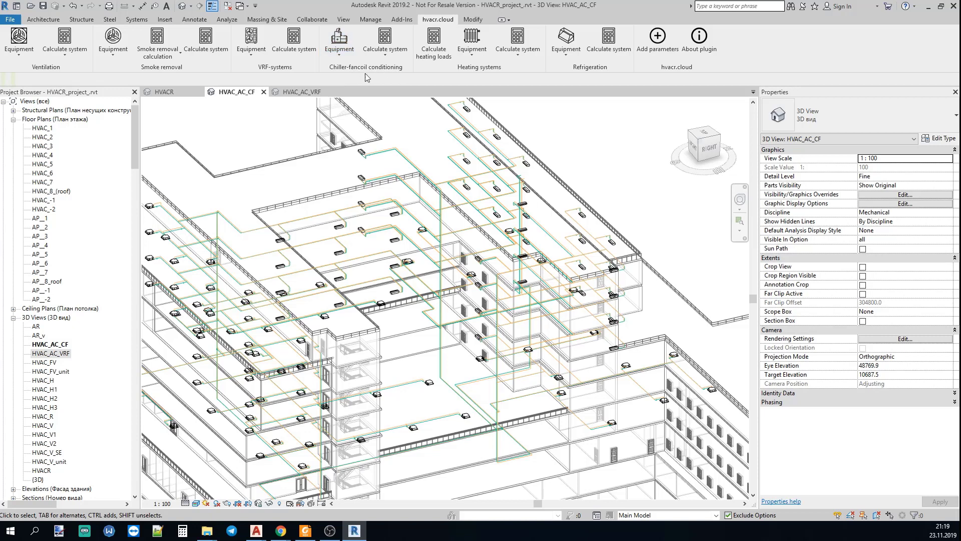
{"action": "left_click", "coordinate": [382, 50]}
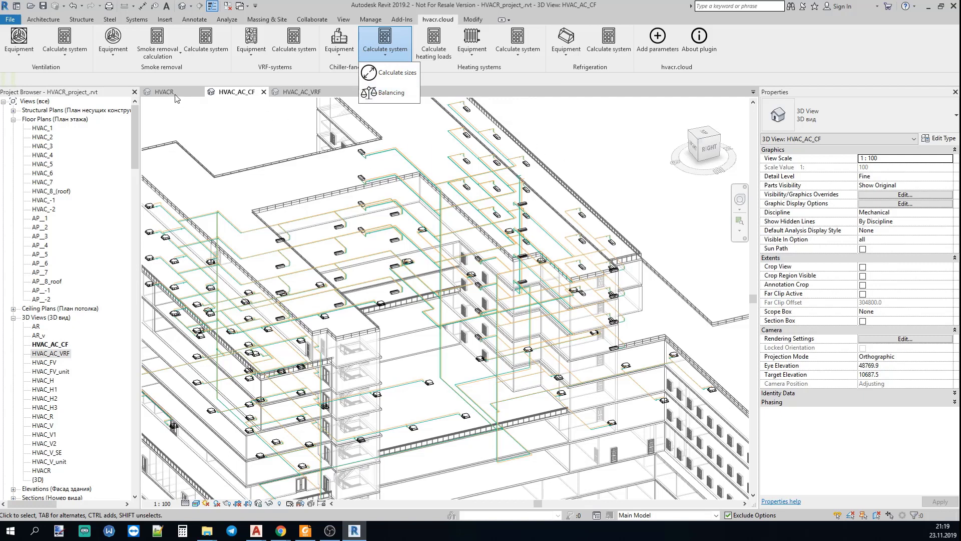
Cycle through the HVAC_AC_VRF and HVAC_AC_CF views and settle on the full HVACR 3D view
{"action": "left_click", "coordinate": [300, 92]}
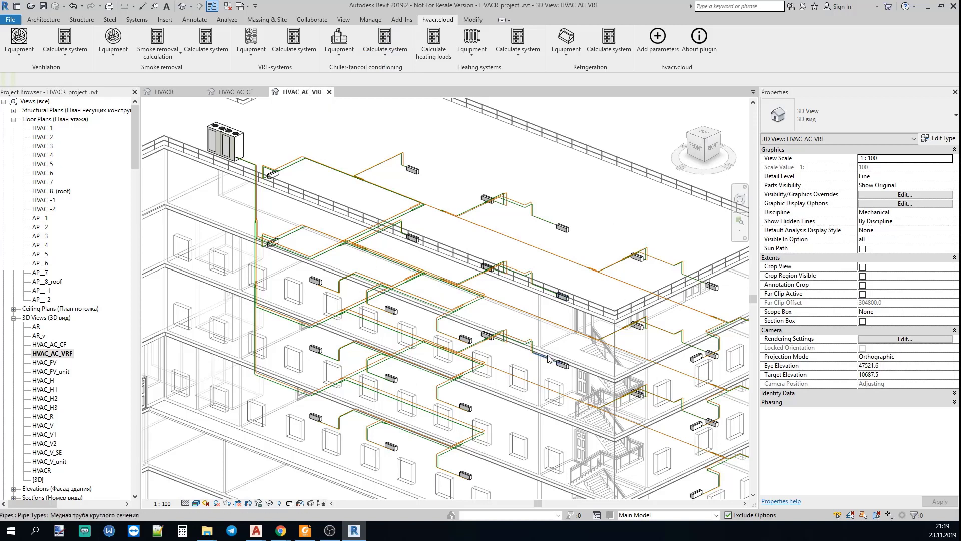
{"action": "left_click", "coordinate": [235, 93]}
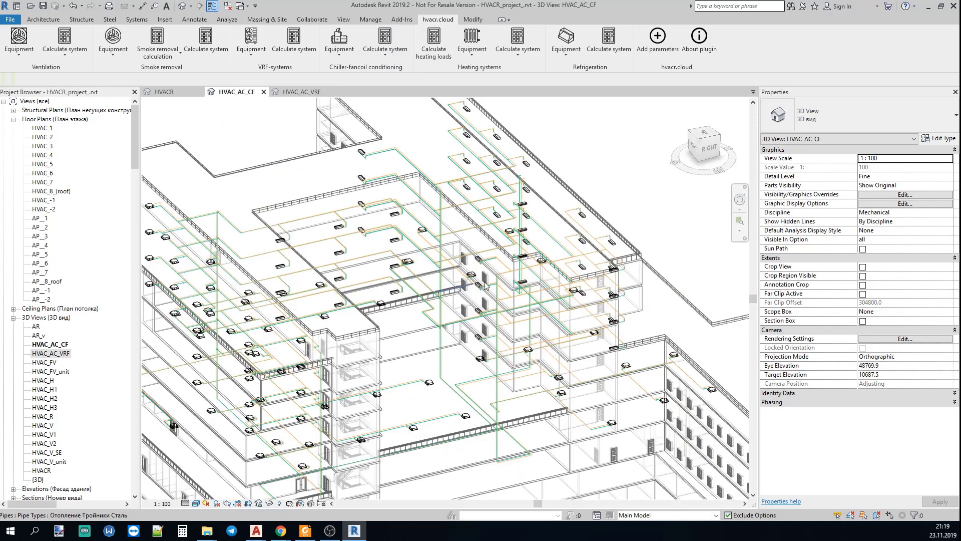
{"action": "left_click", "coordinate": [164, 92]}
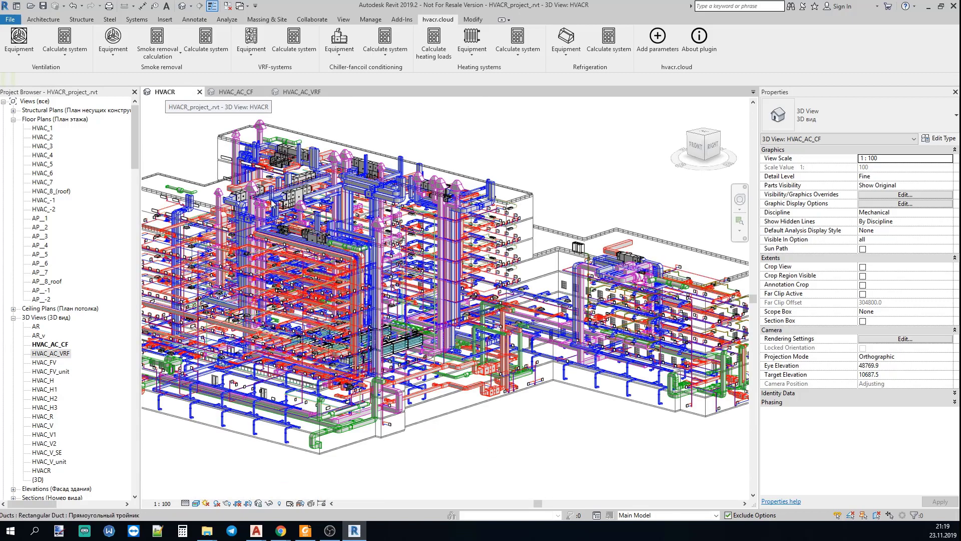
{"action": "scroll", "coordinate": [273, 213], "scroll_direction": "up", "scroll_amount": 5}
{"action": "scroll", "coordinate": [483, 337], "scroll_direction": "down", "scroll_amount": 10}
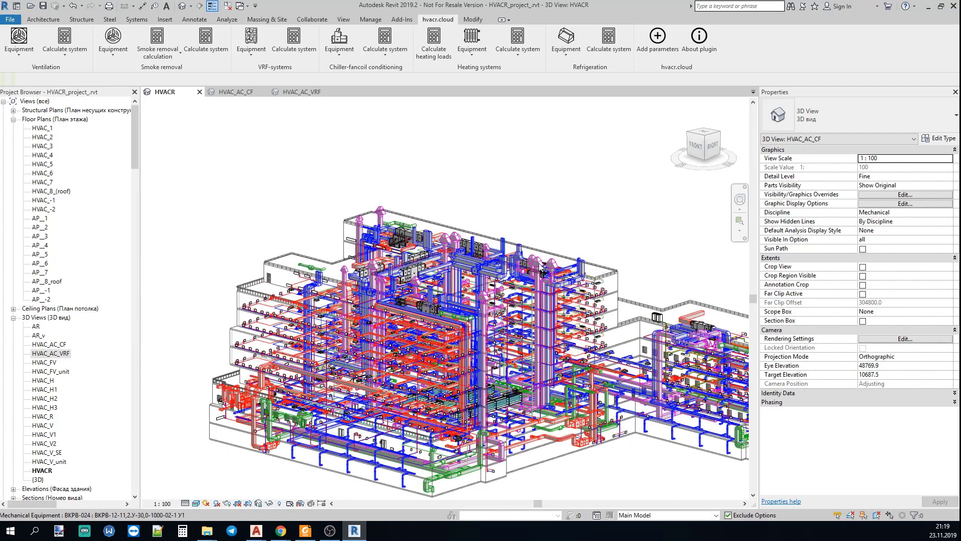
Start a VRF indoor unit selection with the hvacr.cloud equipment company
{"action": "left_click", "coordinate": [253, 47]}
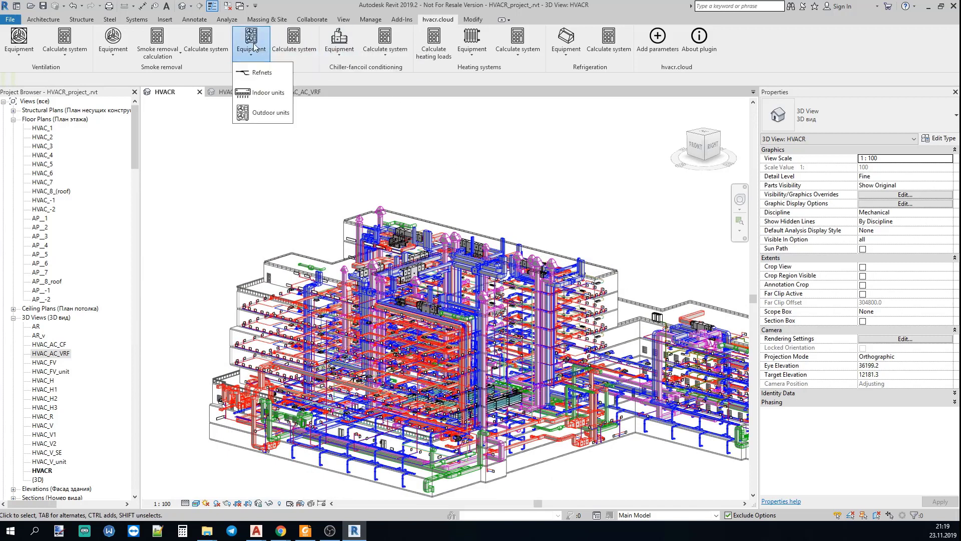
{"action": "left_click", "coordinate": [265, 98]}
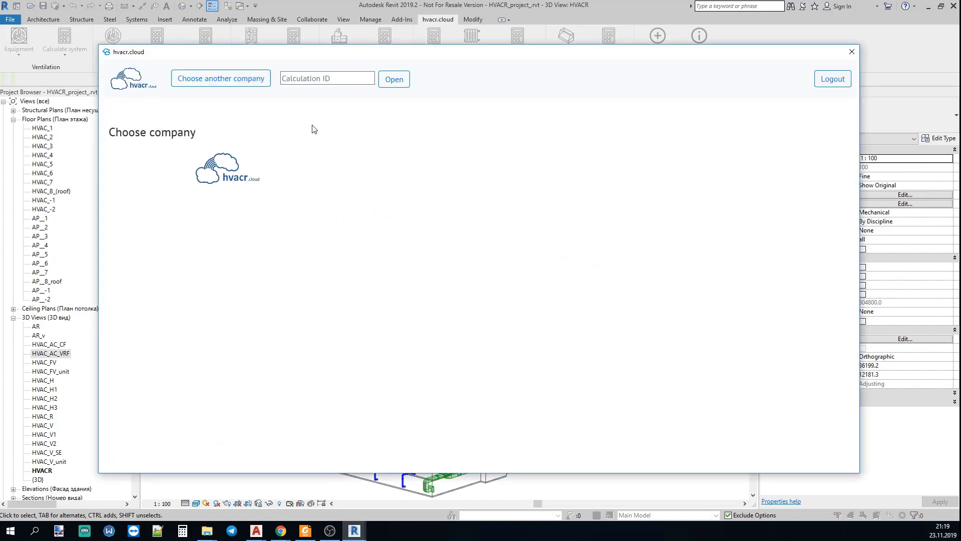
{"action": "left_click", "coordinate": [257, 178]}
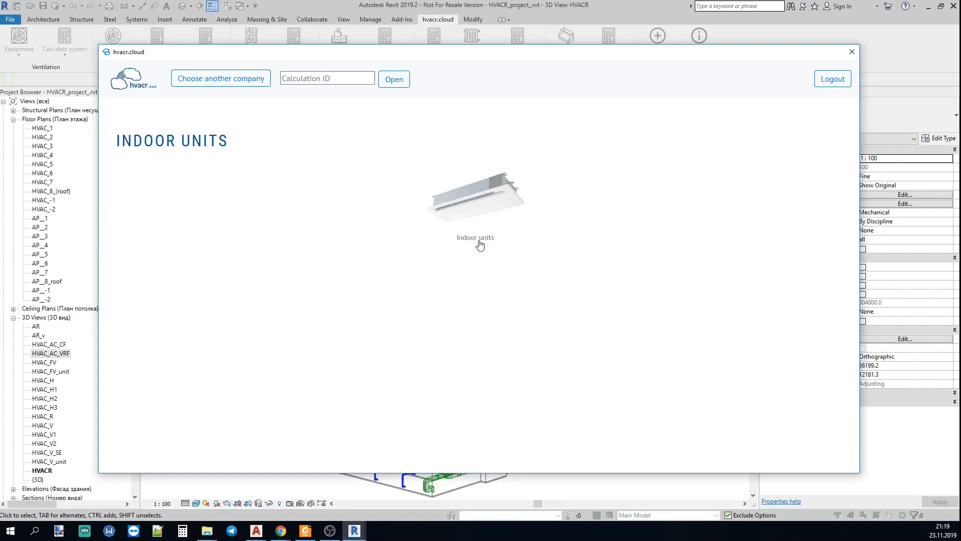
{"action": "left_click", "coordinate": [482, 220]}
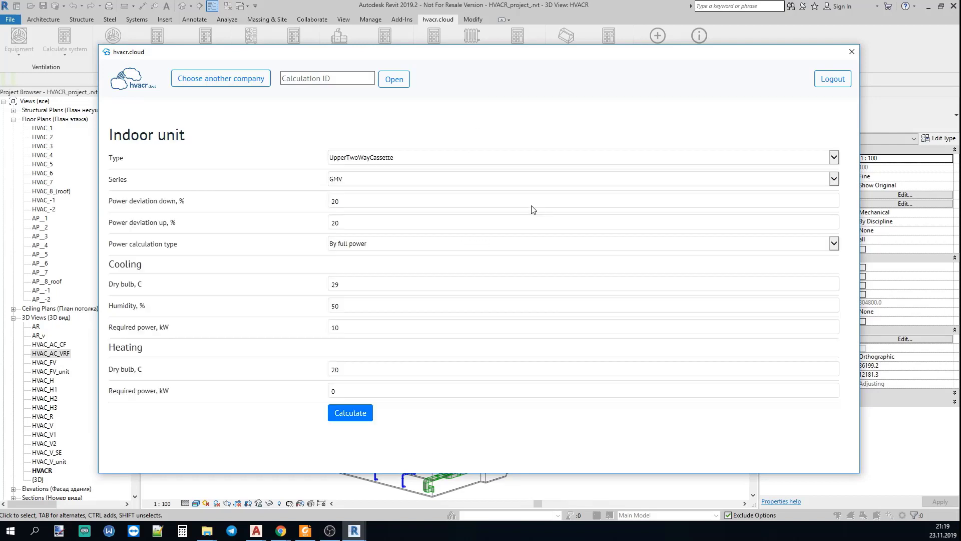
Set the indoor unit Type to UpperFourWayCassette and Series to SMZC
{"action": "left_click", "coordinate": [368, 163]}
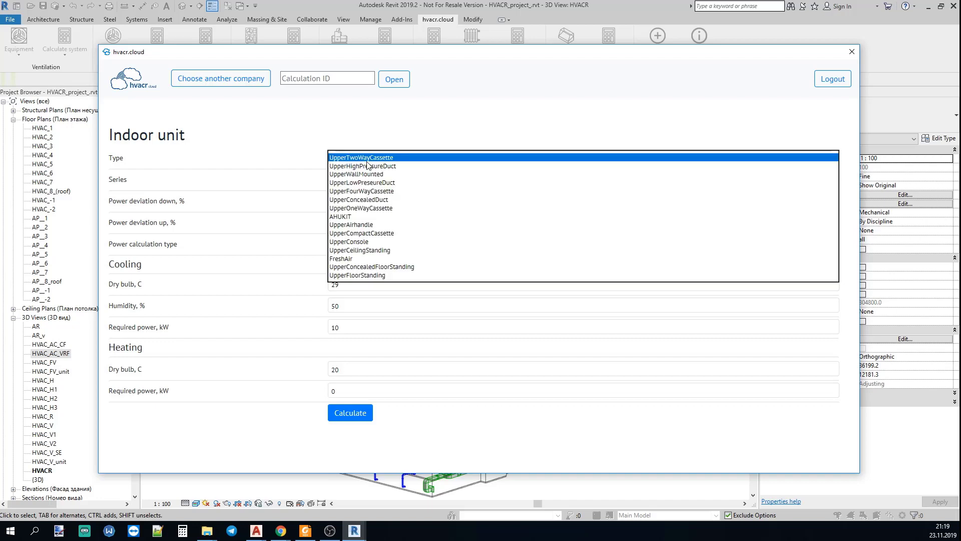
{"action": "left_click", "coordinate": [385, 190]}
{"action": "left_click", "coordinate": [357, 188]}
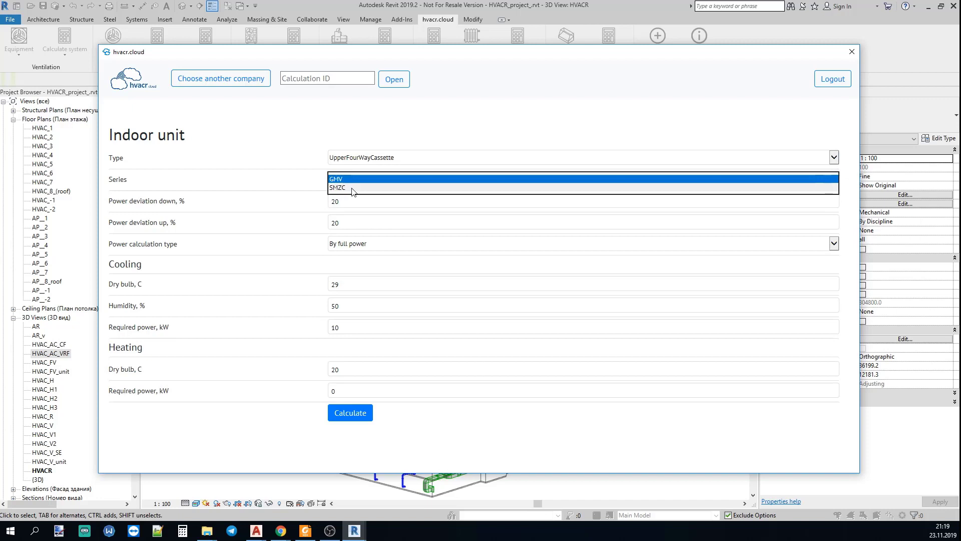
{"action": "left_click", "coordinate": [357, 189]}
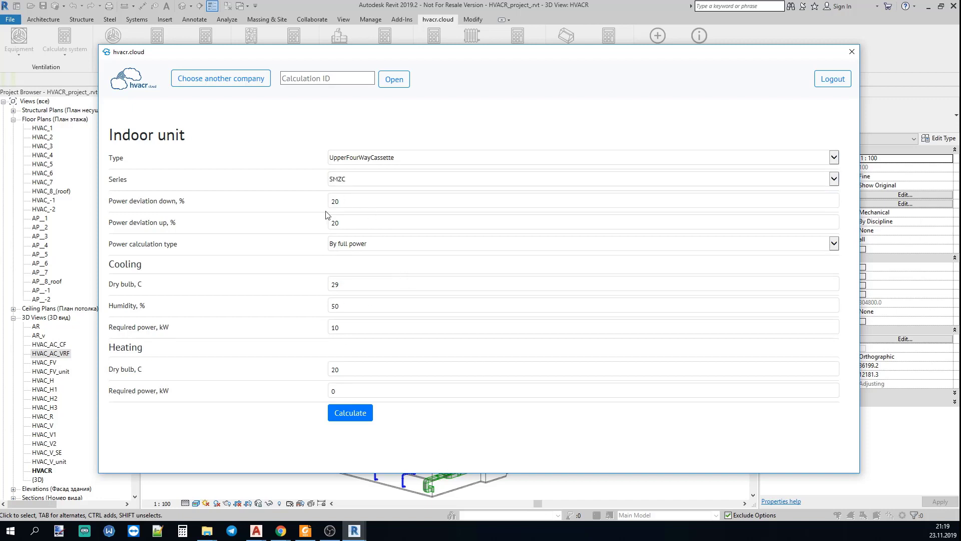
Calculate the SMZC28V2AI indoor unit, export its 3D model and place it on level AP_1
{"action": "left_click", "coordinate": [348, 414]}
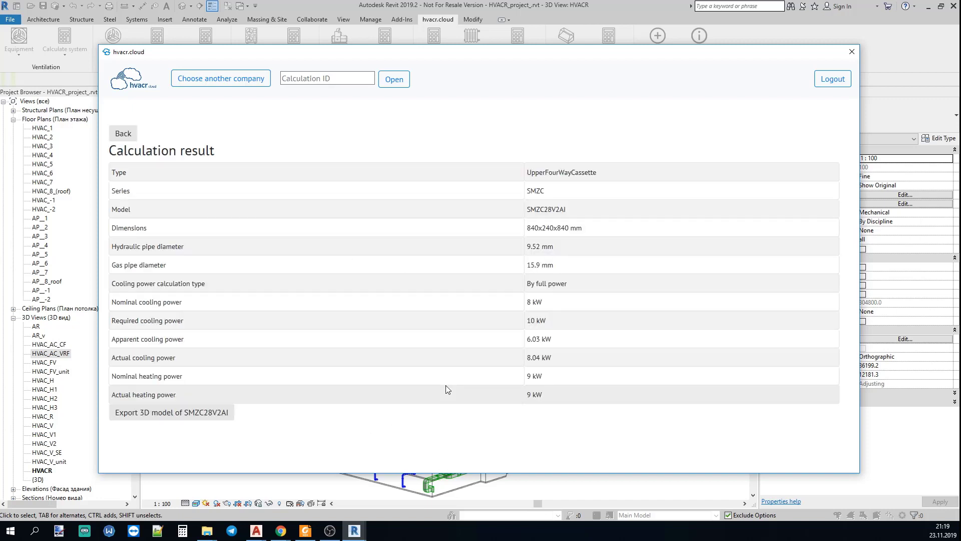
{"action": "left_click", "coordinate": [178, 421]}
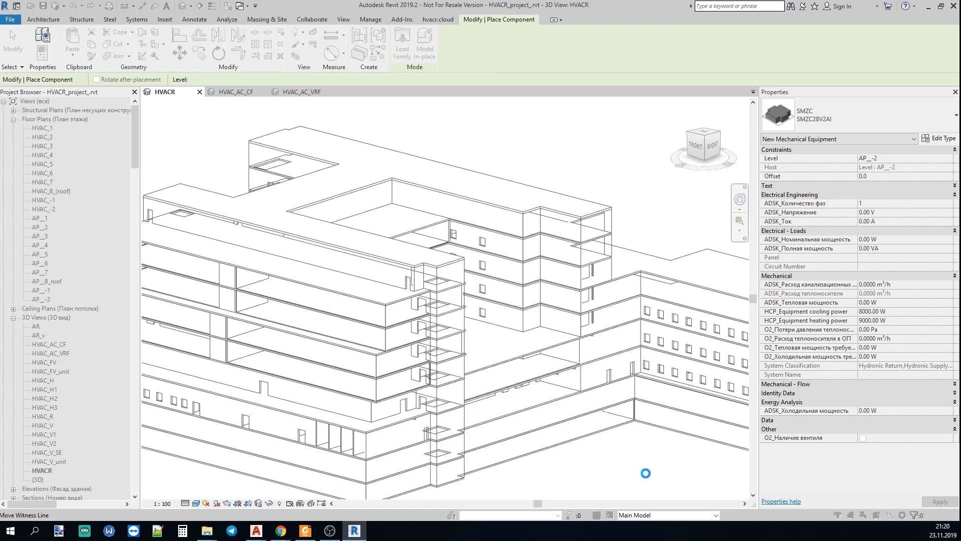
{"action": "left_click", "coordinate": [635, 468]}
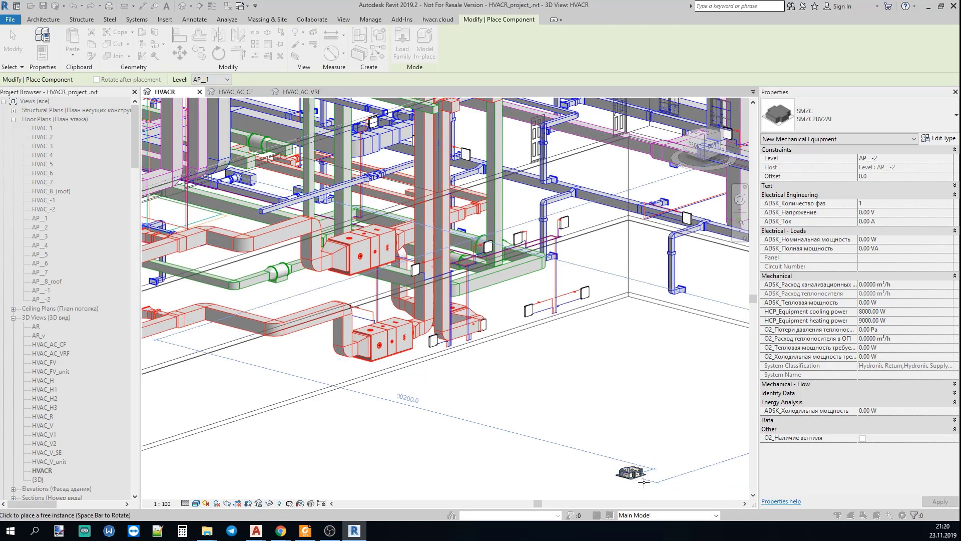
{"action": "scroll", "coordinate": [636, 486], "scroll_direction": "up", "scroll_amount": 8}
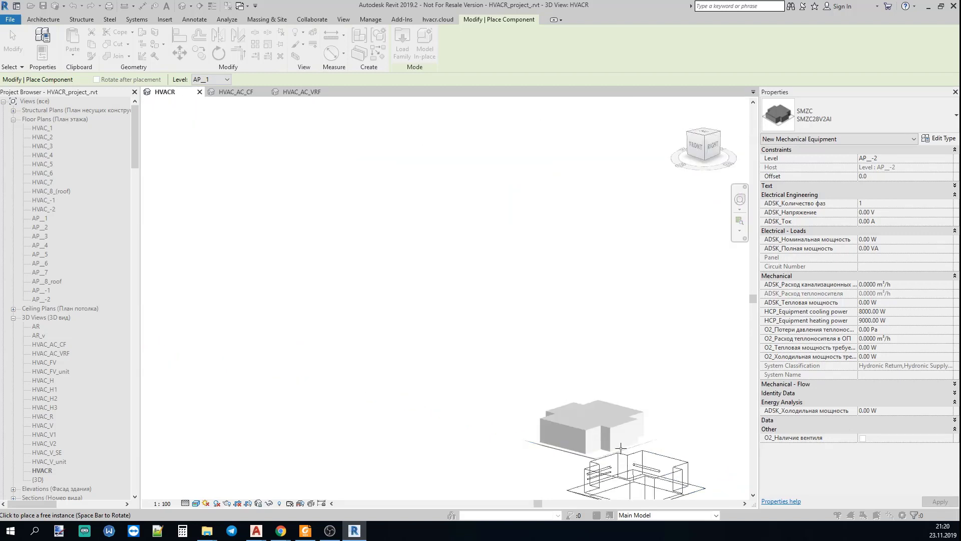
{"action": "key", "text": "Escape"}
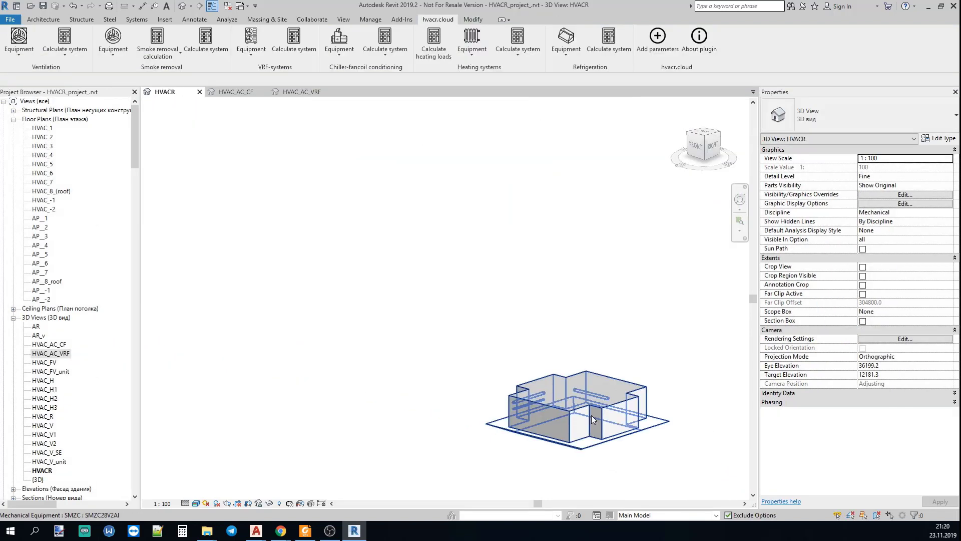
{"action": "left_click", "coordinate": [591, 416]}
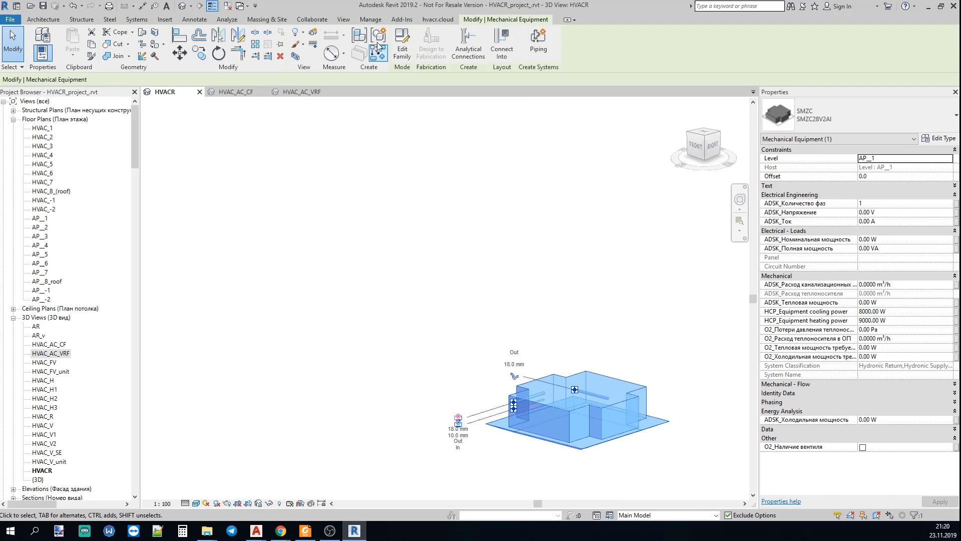
Calculate a VRF outdoor unit from the SMZU series for the hvacr.cloud equipment company
{"action": "left_click", "coordinate": [430, 19]}
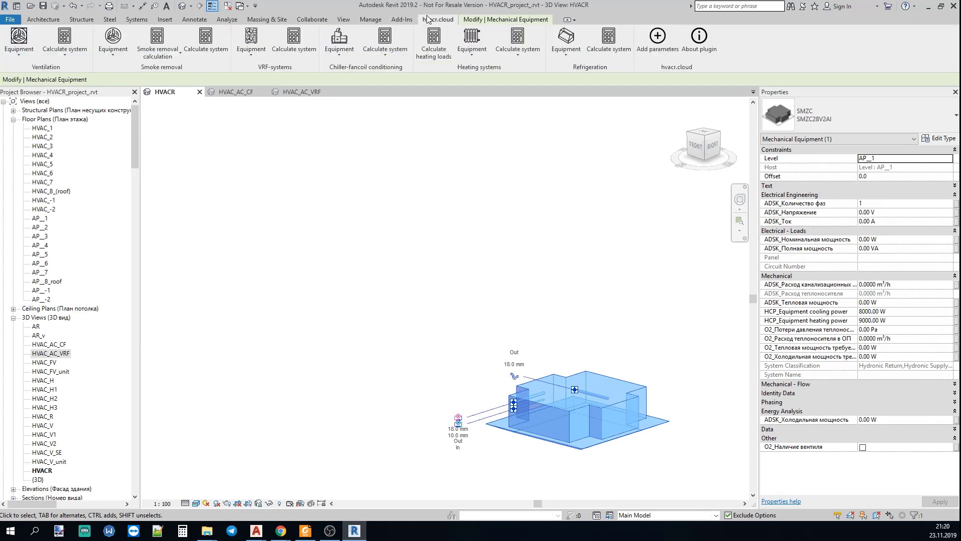
{"action": "left_click", "coordinate": [250, 44]}
{"action": "left_click", "coordinate": [267, 115]}
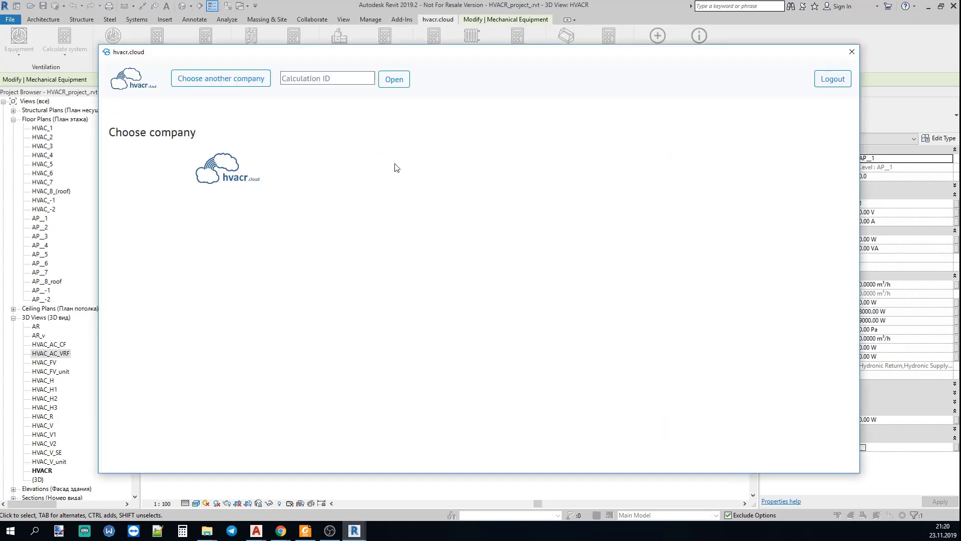
{"action": "left_click", "coordinate": [434, 208]}
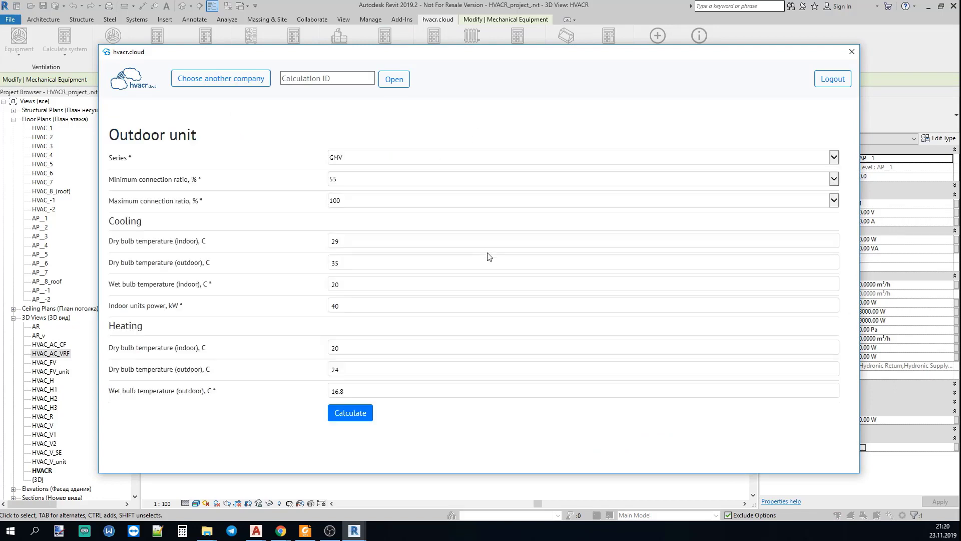
{"action": "left_click", "coordinate": [359, 157]}
{"action": "left_click", "coordinate": [351, 173]}
{"action": "left_click", "coordinate": [350, 413]}
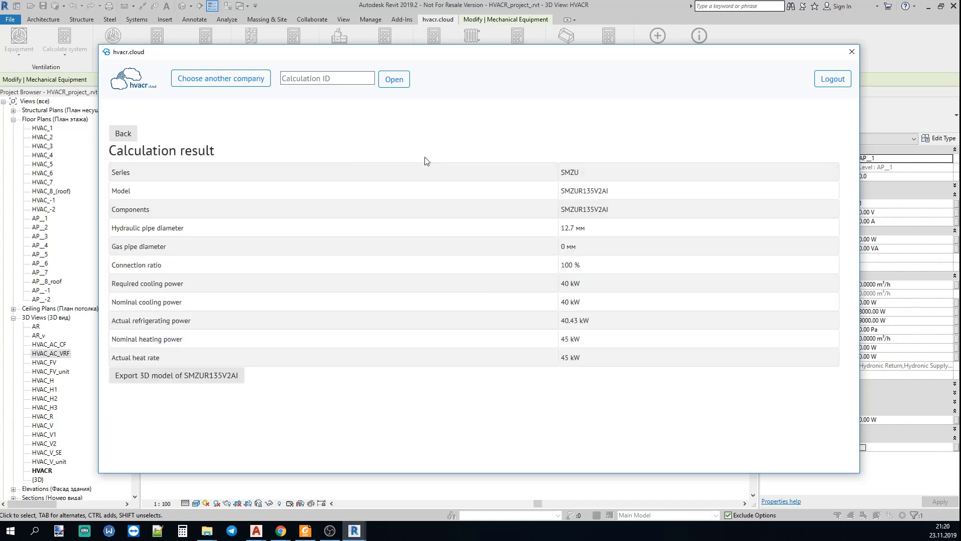
Export the SMZUR135V2AI outdoor unit and place it beside the indoor unit
{"action": "left_click", "coordinate": [208, 376]}
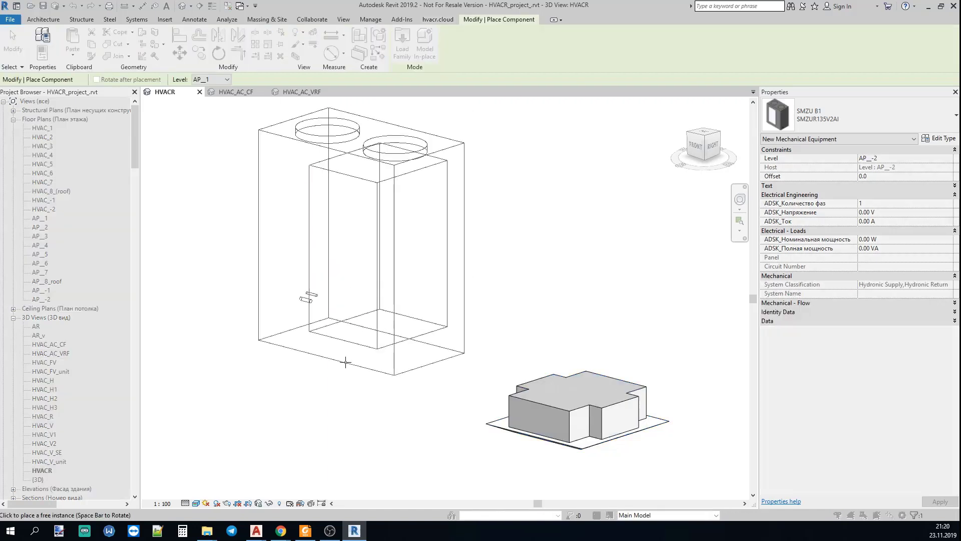
{"action": "left_click", "coordinate": [346, 361]}
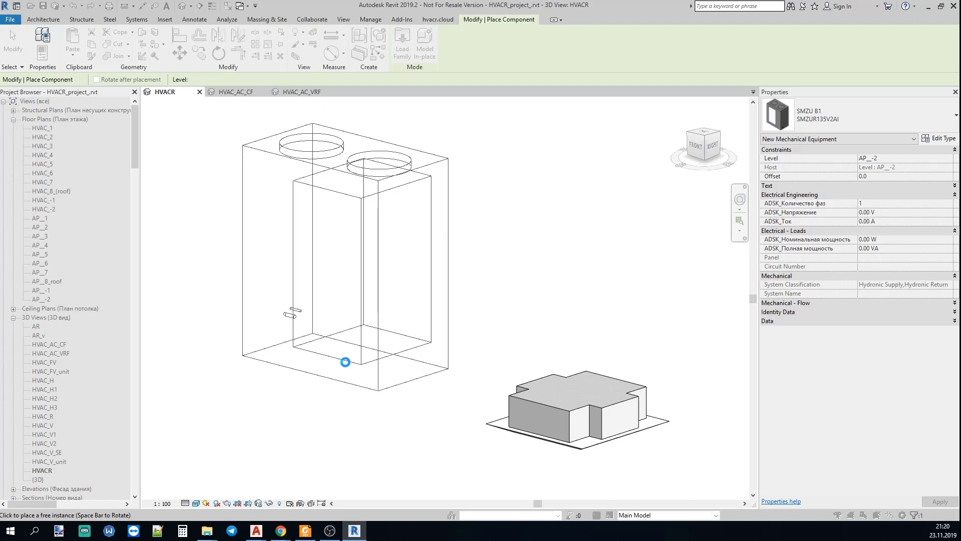
{"action": "key", "text": "Escape"}
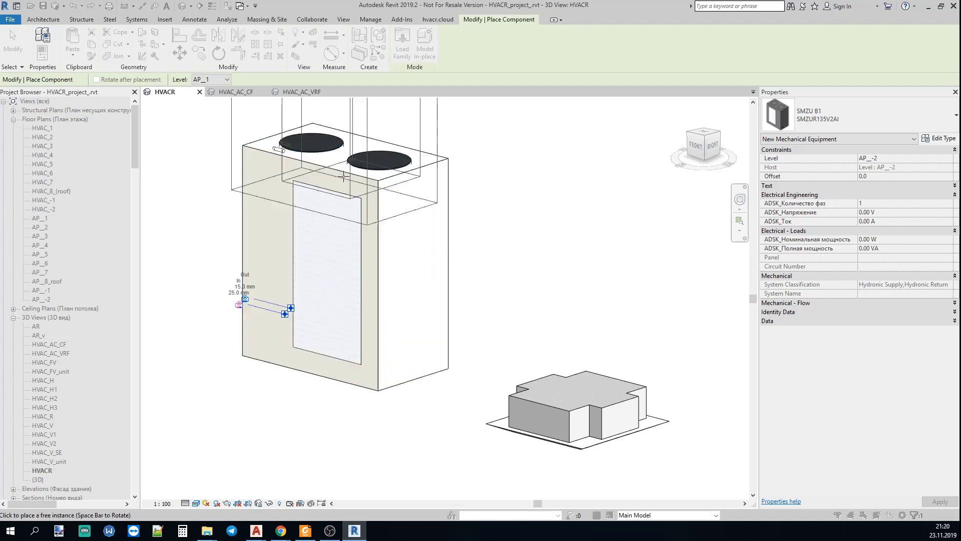
{"action": "key", "text": "Escape"}
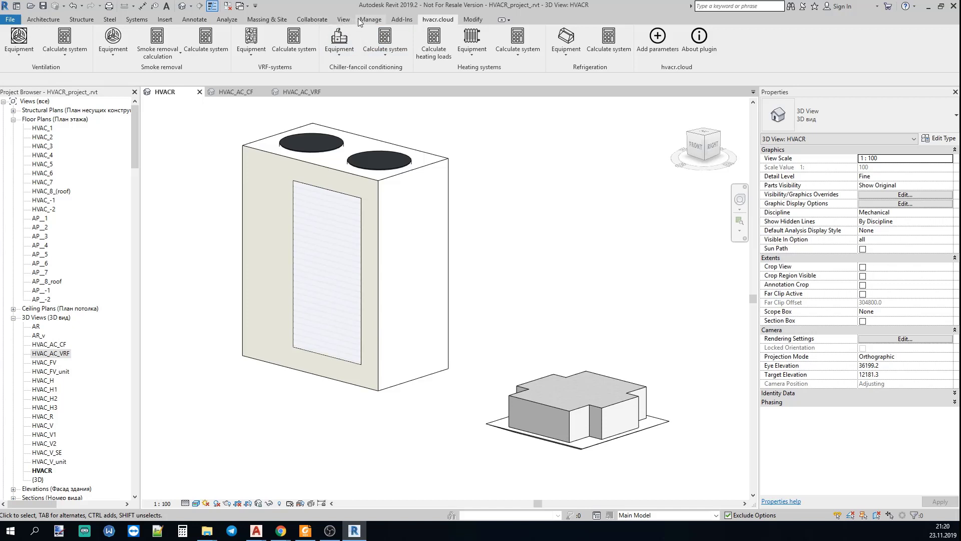
Calculate a 106 kW air-cooled chiller and export the Energolux SCAW-T 190 Z model
{"action": "left_click", "coordinate": [347, 45]}
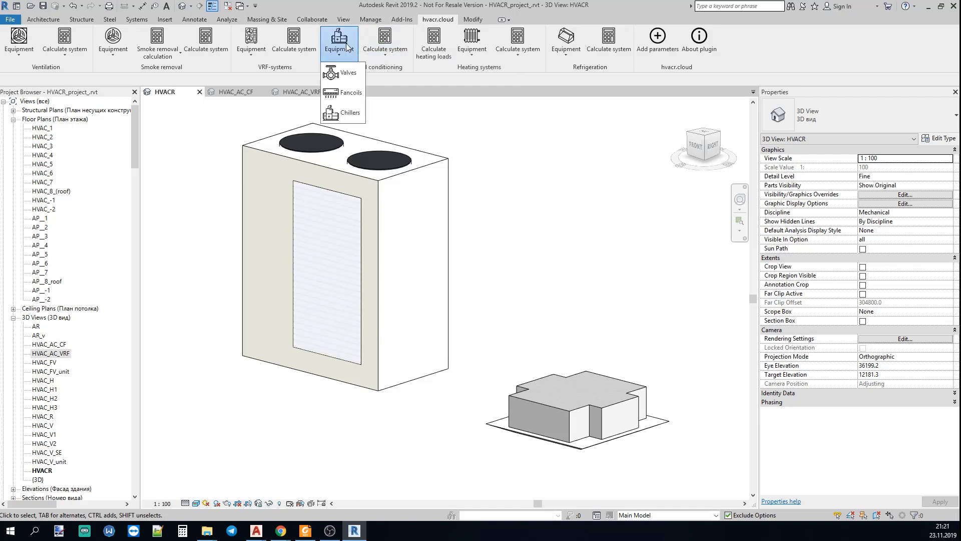
{"action": "left_click", "coordinate": [349, 113]}
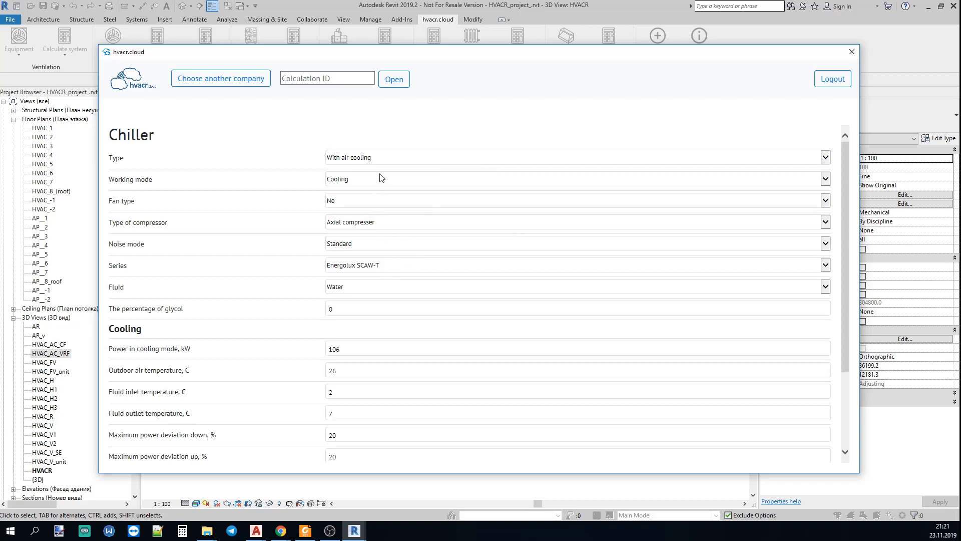
{"action": "scroll", "coordinate": [378, 229], "scroll_direction": "down", "scroll_amount": 3}
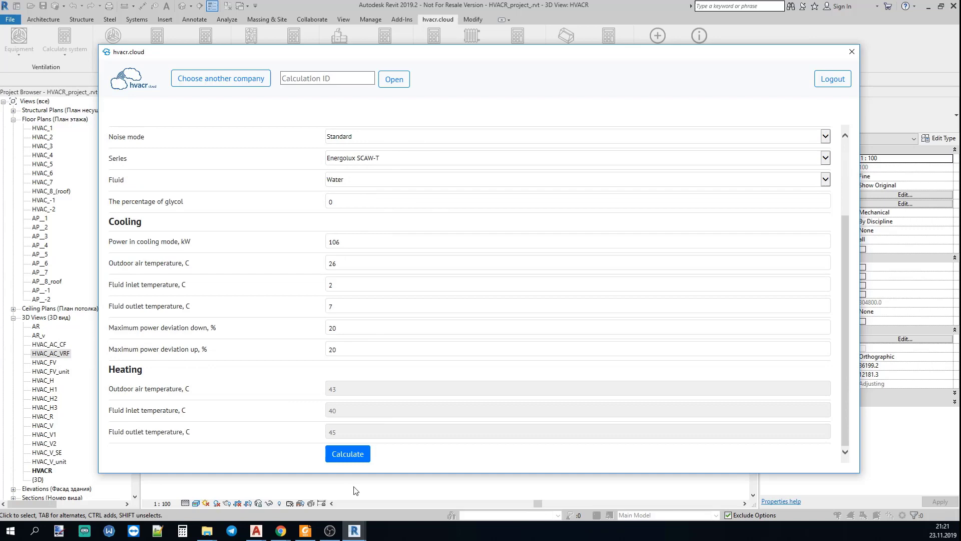
{"action": "left_click", "coordinate": [346, 455]}
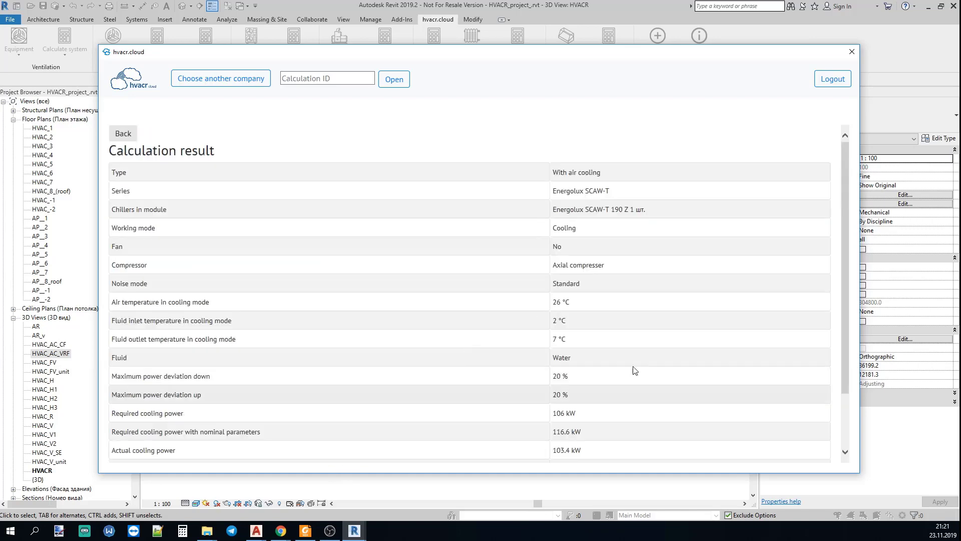
{"action": "scroll", "coordinate": [635, 370], "scroll_direction": "down", "scroll_amount": 2}
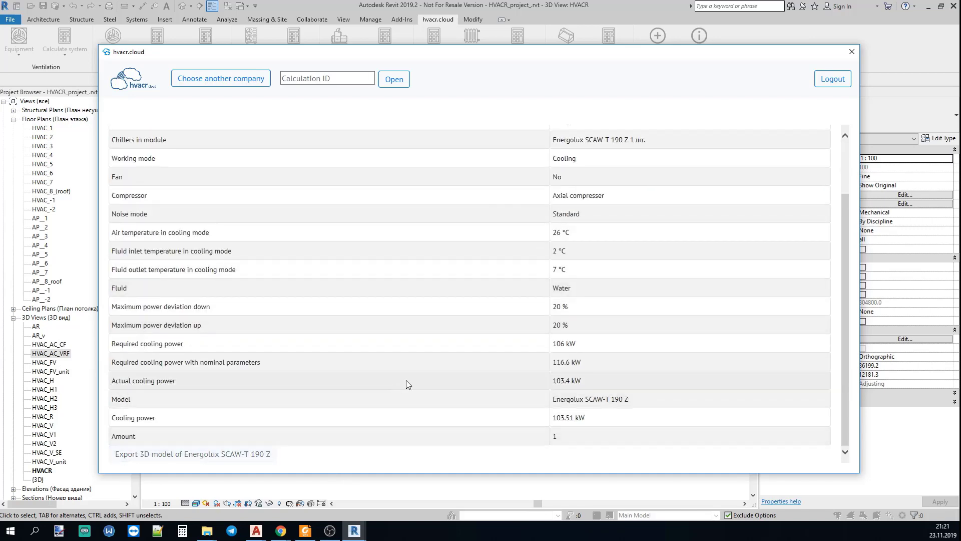
{"action": "left_click", "coordinate": [192, 453]}
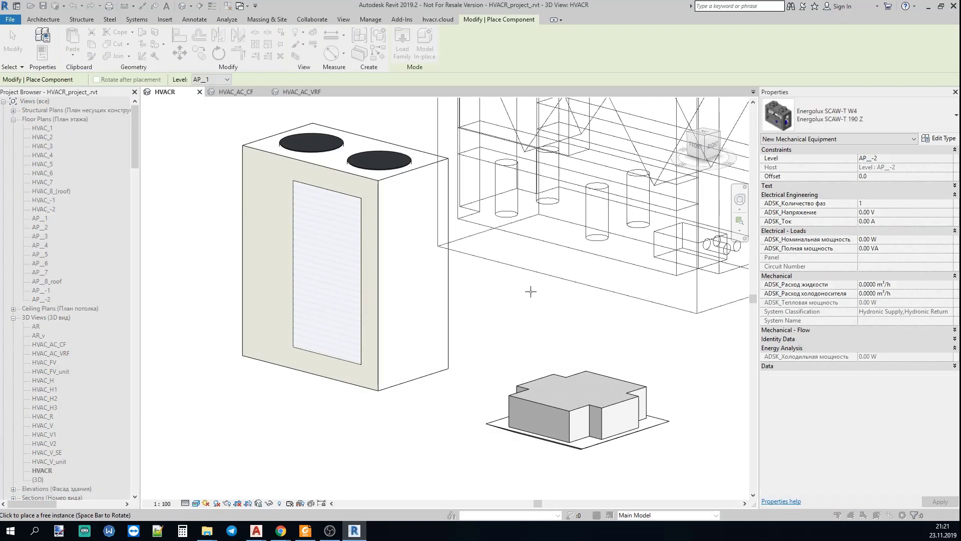
Place the Energolux SCAW-T 190 Z chiller, then switch to the HVAC_AC_CF 3D view
{"action": "left_click", "coordinate": [630, 224]}
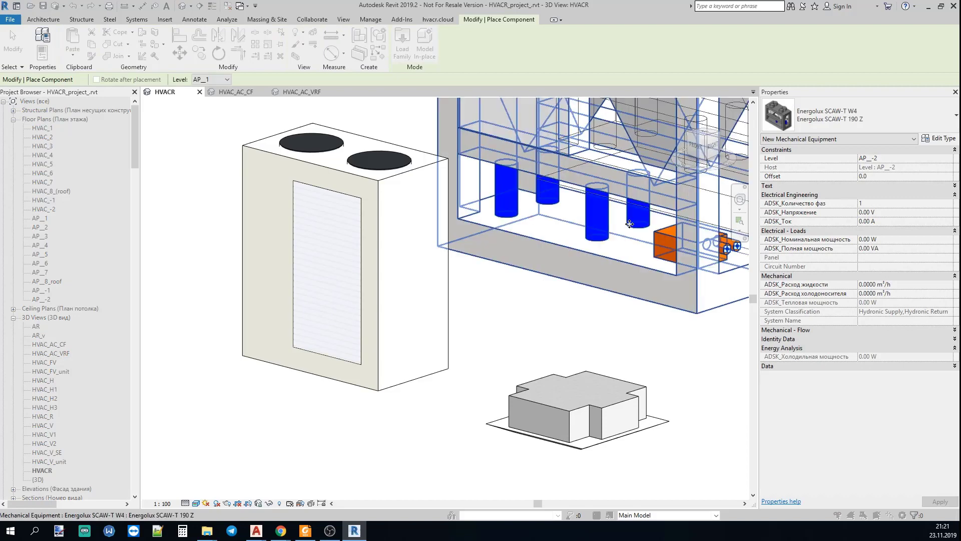
{"action": "scroll", "coordinate": [629, 224], "scroll_direction": "down", "scroll_amount": 5}
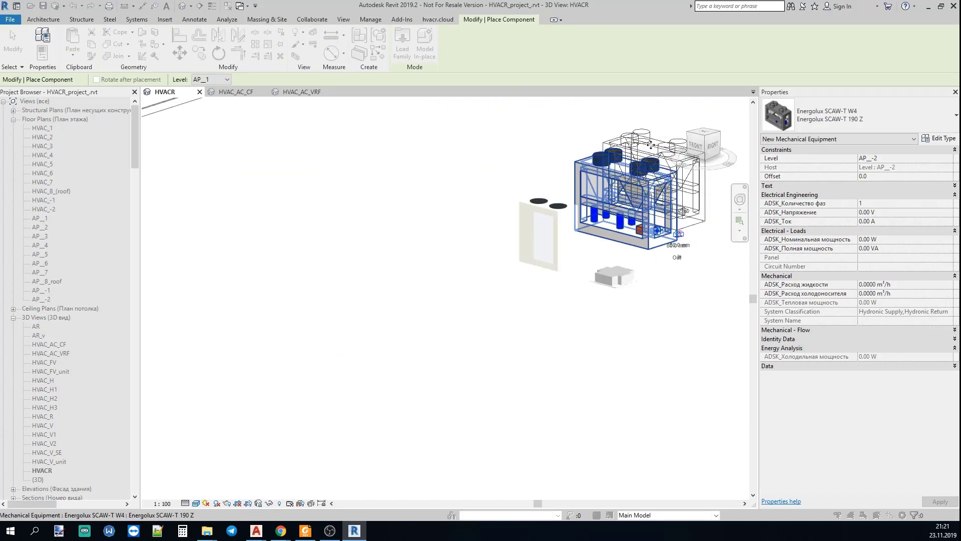
{"action": "key", "text": "Escape"}
{"action": "key", "text": "ctrl+Tab"}
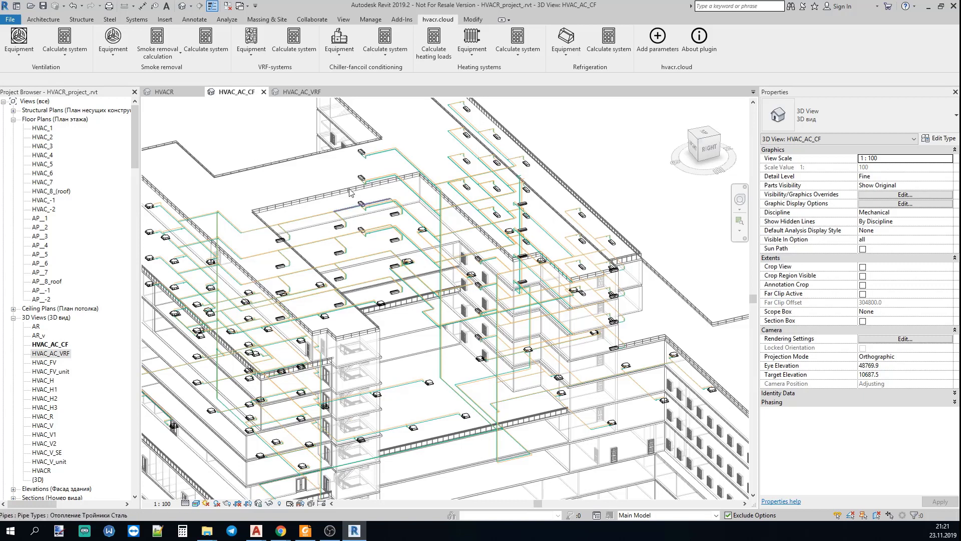
In HVAC_AC_VRF, pick a VRF liquid-line pipe and launch VRF-systems Calculate system
{"action": "left_click", "coordinate": [303, 92]}
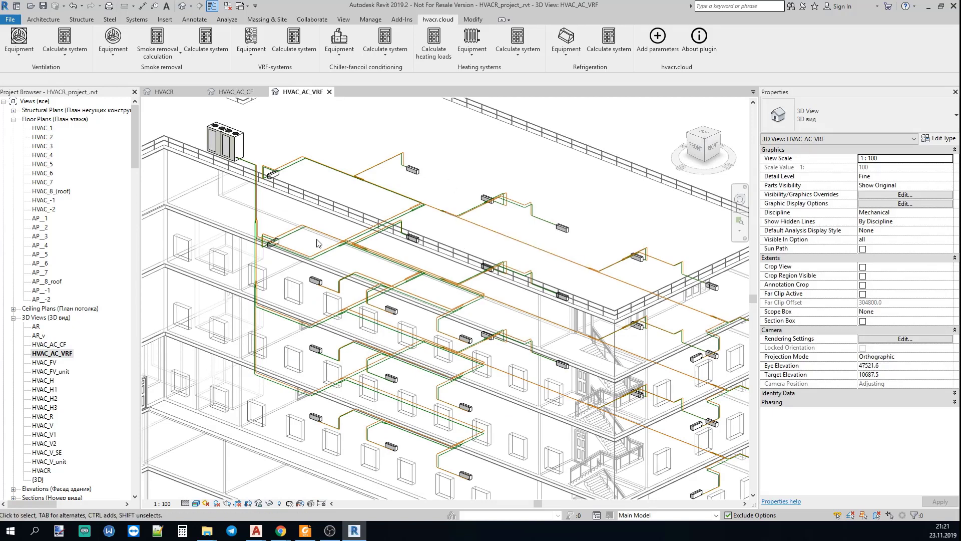
{"action": "scroll", "coordinate": [323, 284], "scroll_direction": "up", "scroll_amount": 2}
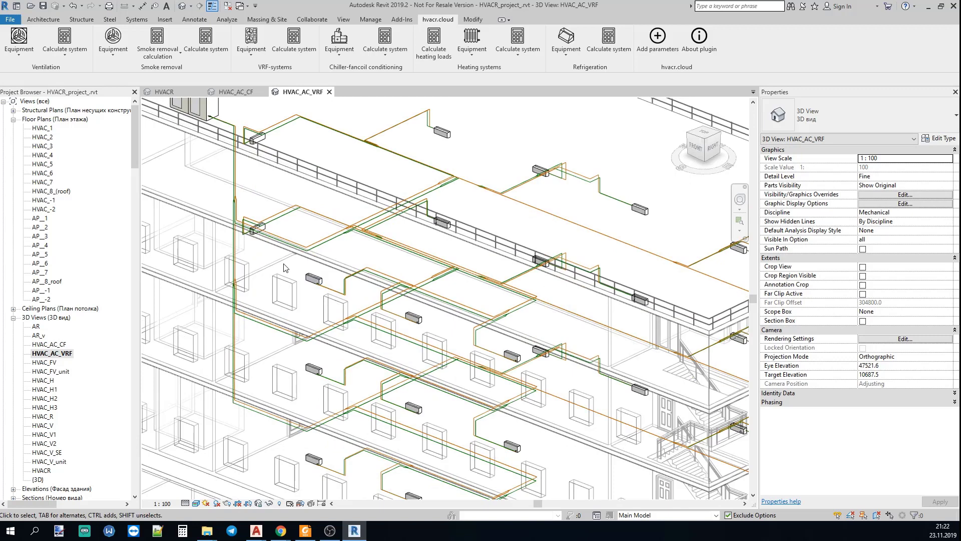
{"action": "left_click", "coordinate": [233, 170]}
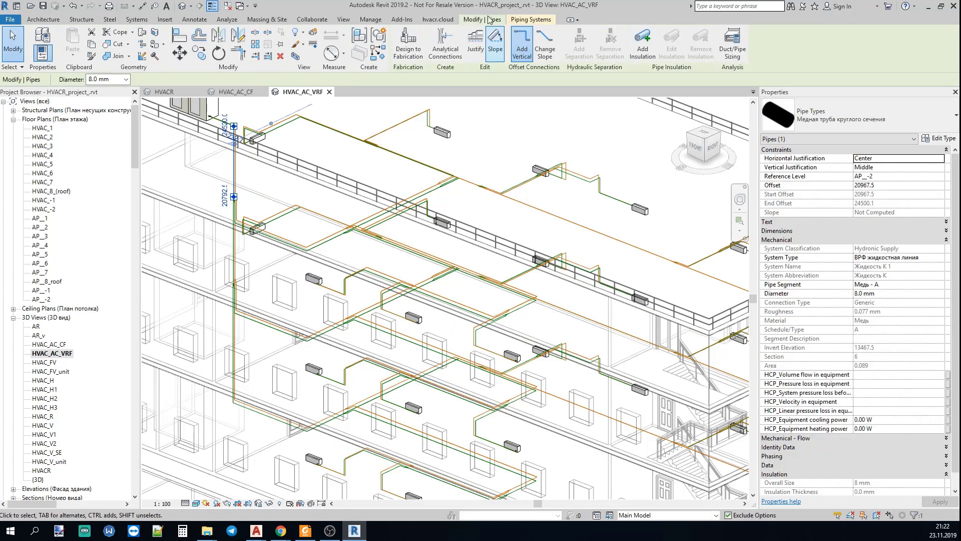
{"action": "left_click", "coordinate": [439, 20]}
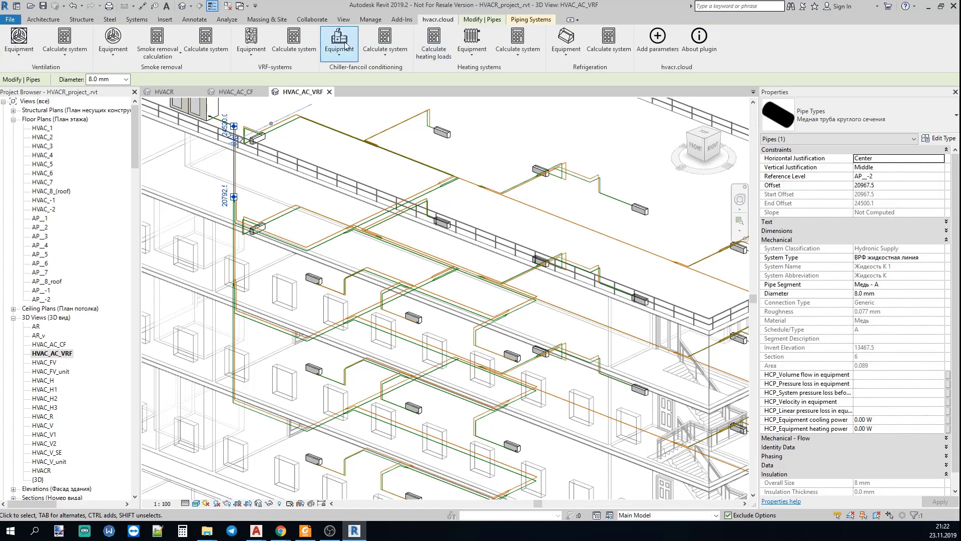
{"action": "left_click", "coordinate": [291, 45]}
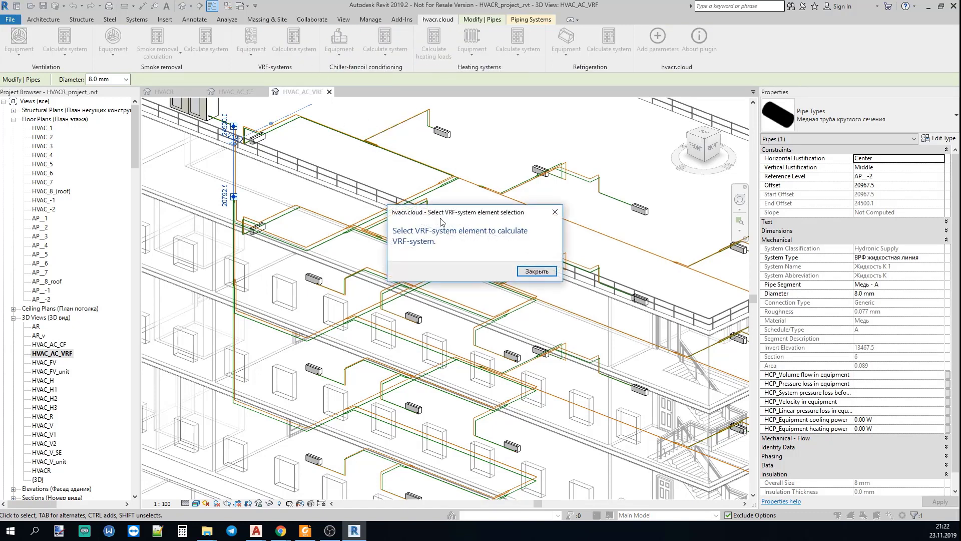
{"action": "left_click", "coordinate": [536, 271]}
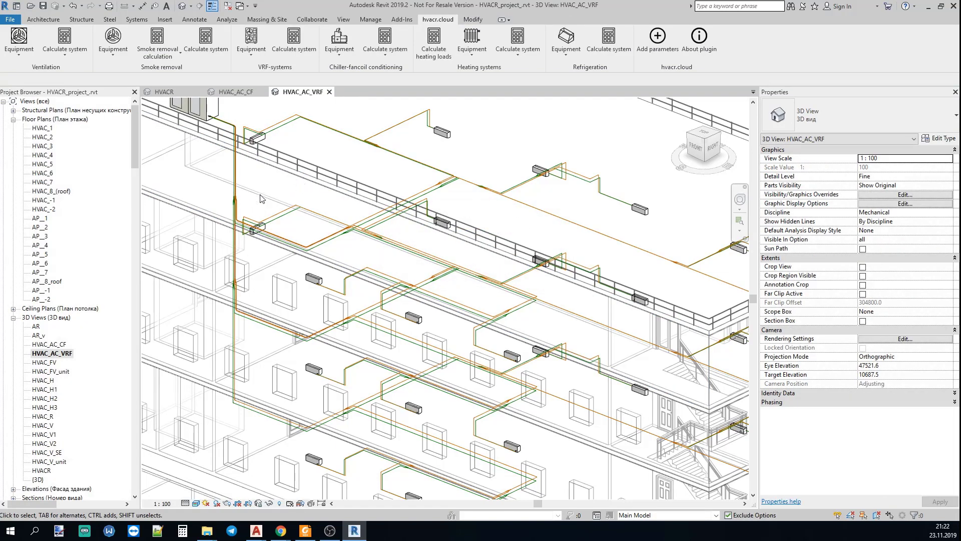
Zoom to the VRF riser and inspect the FQ02/A branch joint (62000 W, 15 m³/h)
{"action": "scroll", "coordinate": [235, 204], "scroll_direction": "up", "scroll_amount": 5}
{"action": "left_click", "coordinate": [235, 204]}
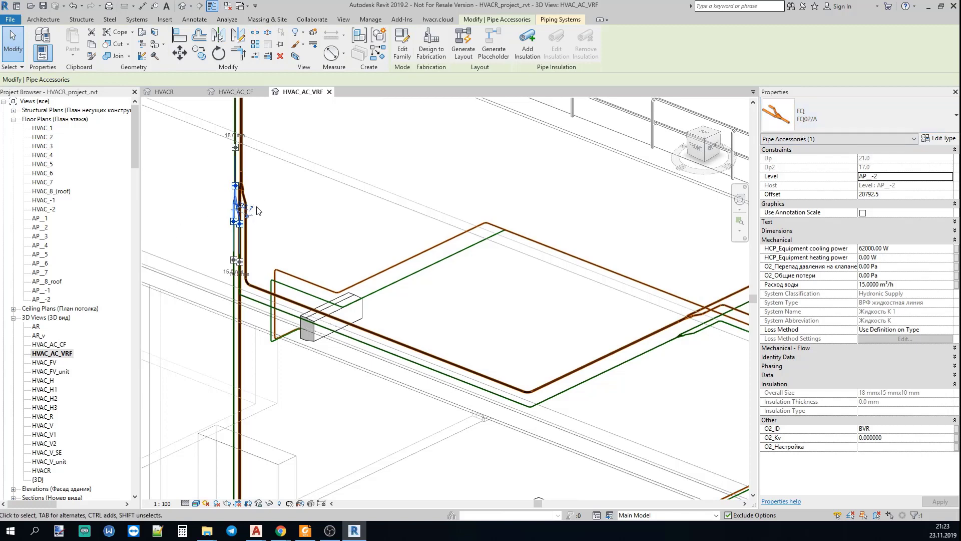
{"action": "scroll", "coordinate": [241, 215], "scroll_direction": "down", "scroll_amount": 1}
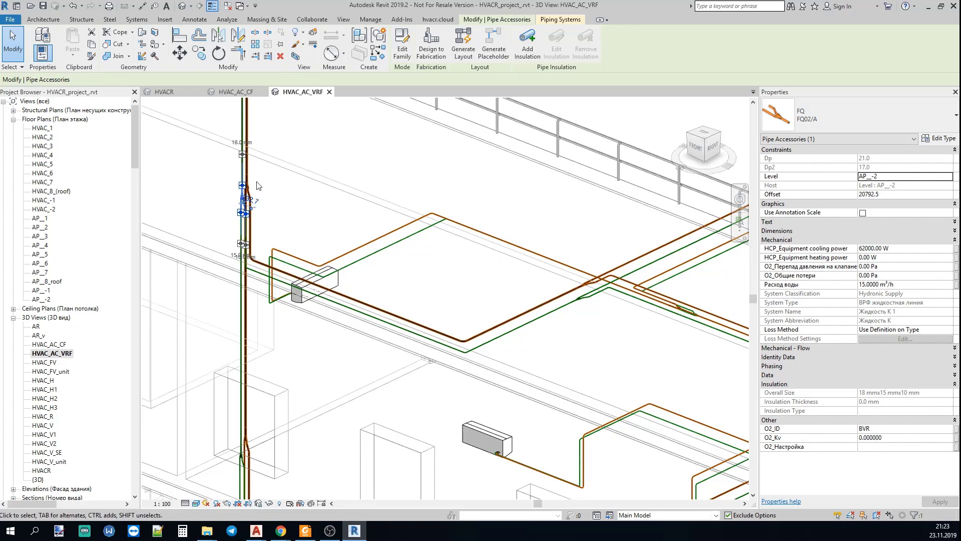
In HVAC_AC_CF, run Calculate sizes with the 100 Pa/m and 2 m/s limits
{"action": "key", "text": "ctrl+Tab"}
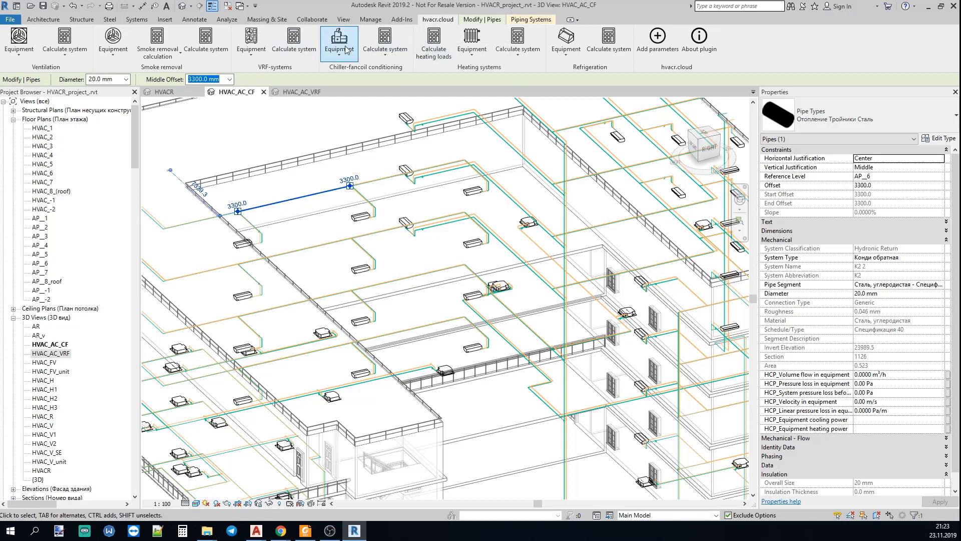
{"action": "left_click", "coordinate": [385, 50]}
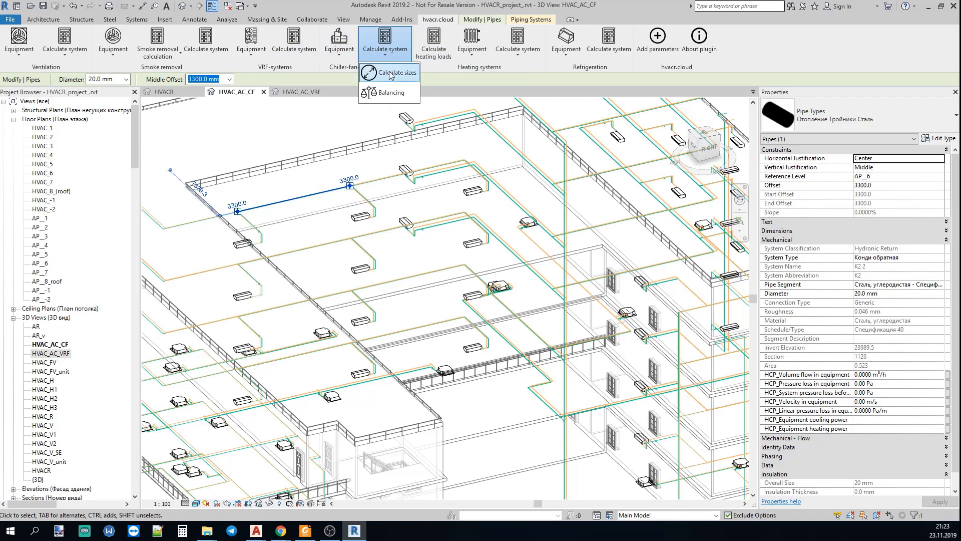
{"action": "left_click", "coordinate": [392, 73]}
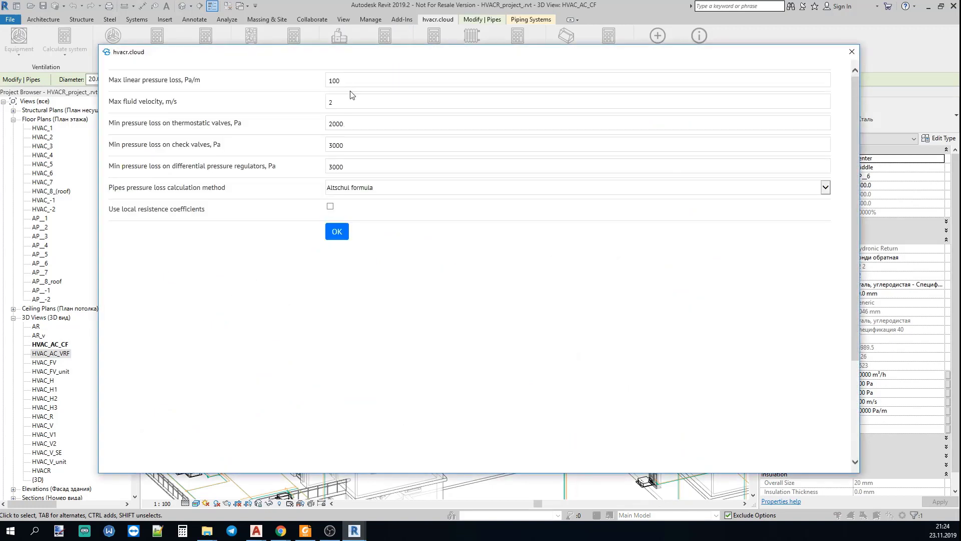
{"action": "left_click", "coordinate": [336, 231]}
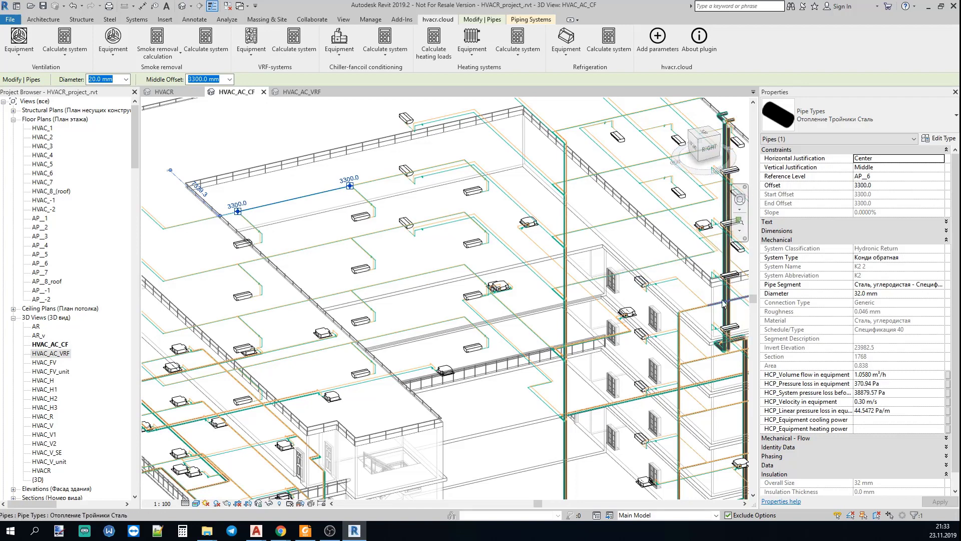
Inspect the fancoil's AB-QM DN 20 valve: 58.5% setting, 16000 Pa loss, 0.5290 m³/h flow
{"action": "scroll", "coordinate": [427, 235], "scroll_direction": "up", "scroll_amount": 3}
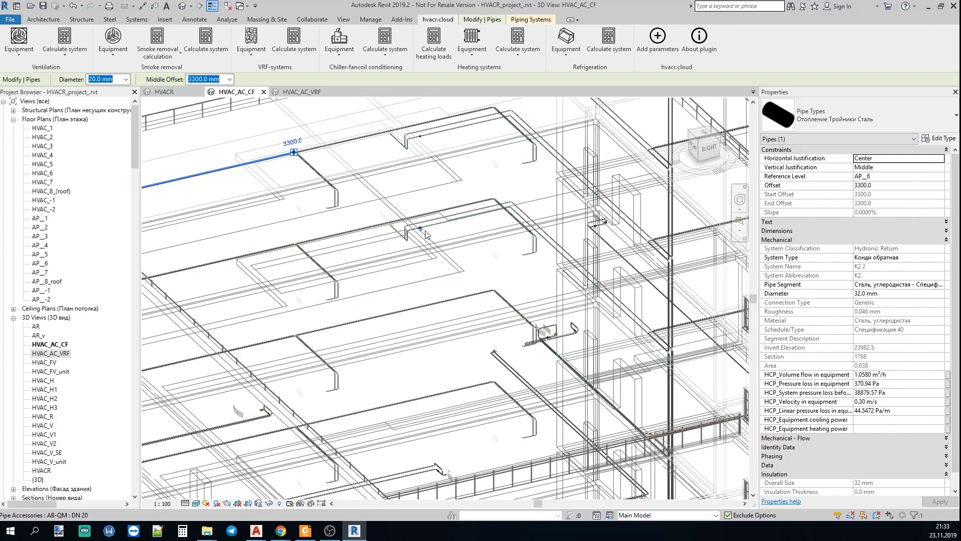
{"action": "scroll", "coordinate": [426, 233], "scroll_direction": "up", "scroll_amount": 2}
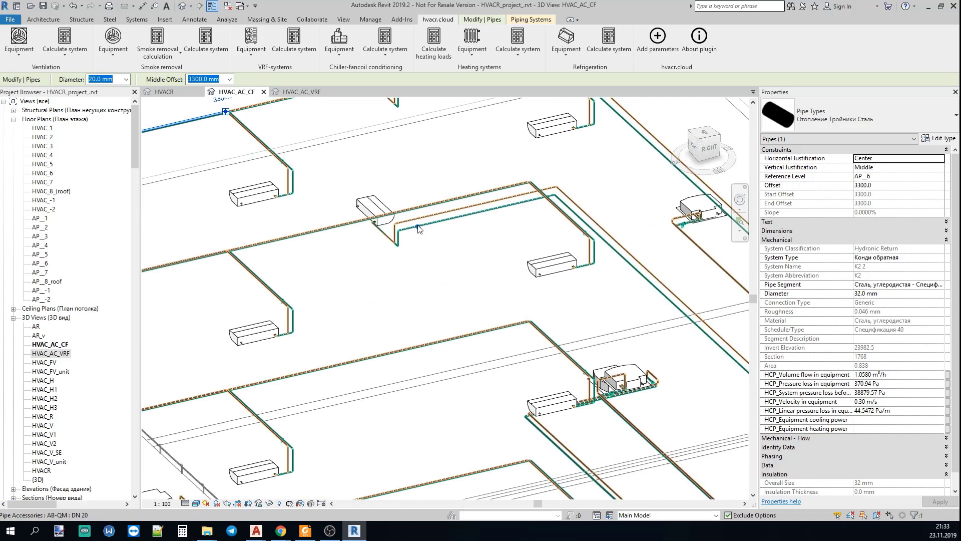
{"action": "left_click", "coordinate": [419, 229]}
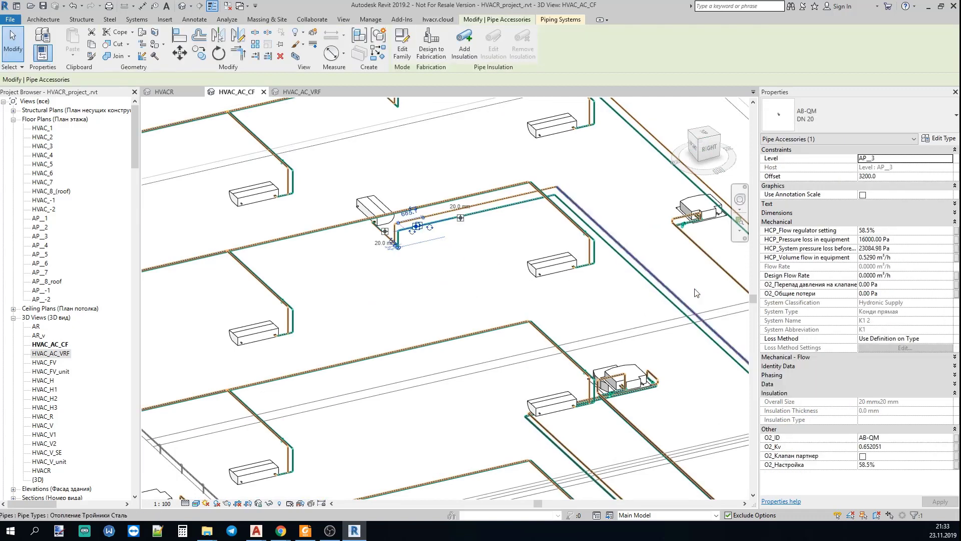